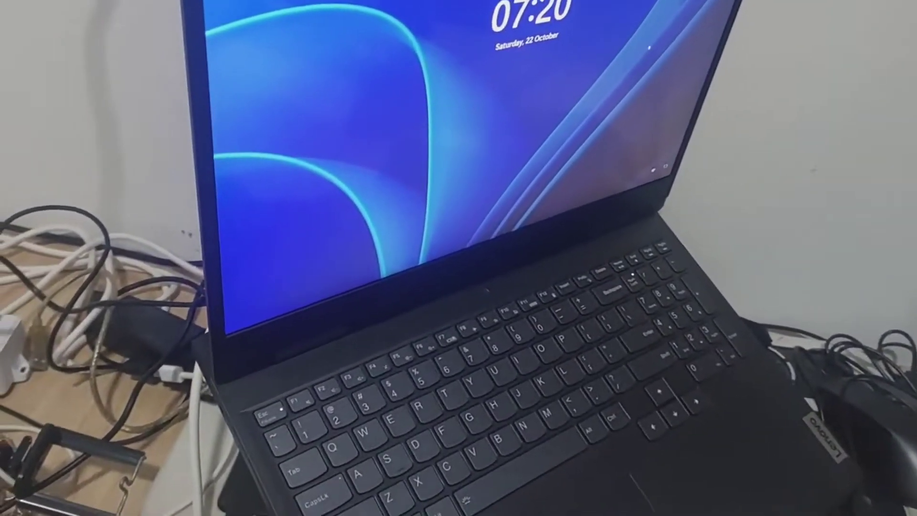
# - Dismiss the Windows 11 lock screen clock to bring up the account sign-in screen
pyautogui.press('space')
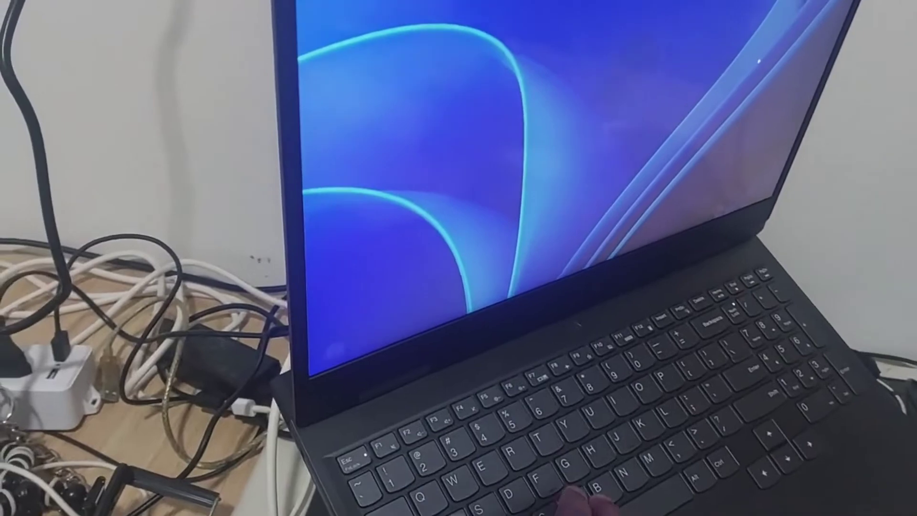
# - Dismiss the returned lock screen again to show the user's profile sign-in screen
pyautogui.press('space')
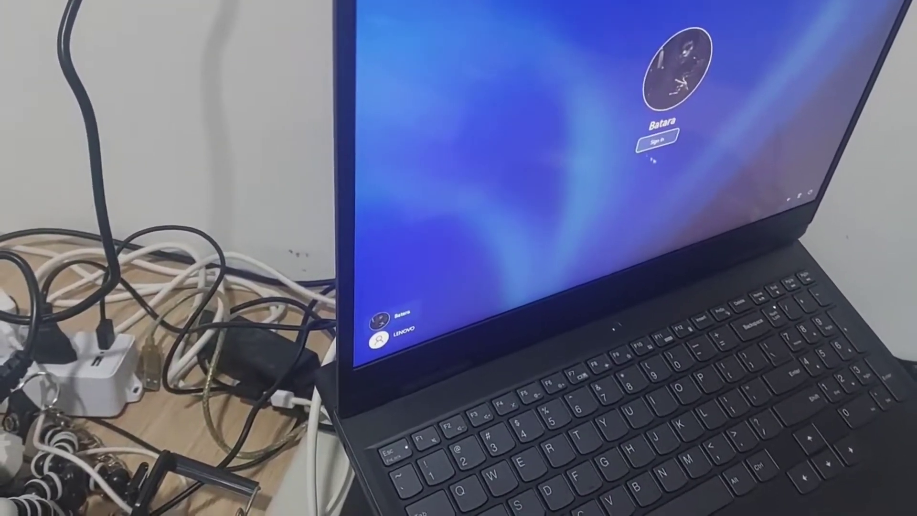